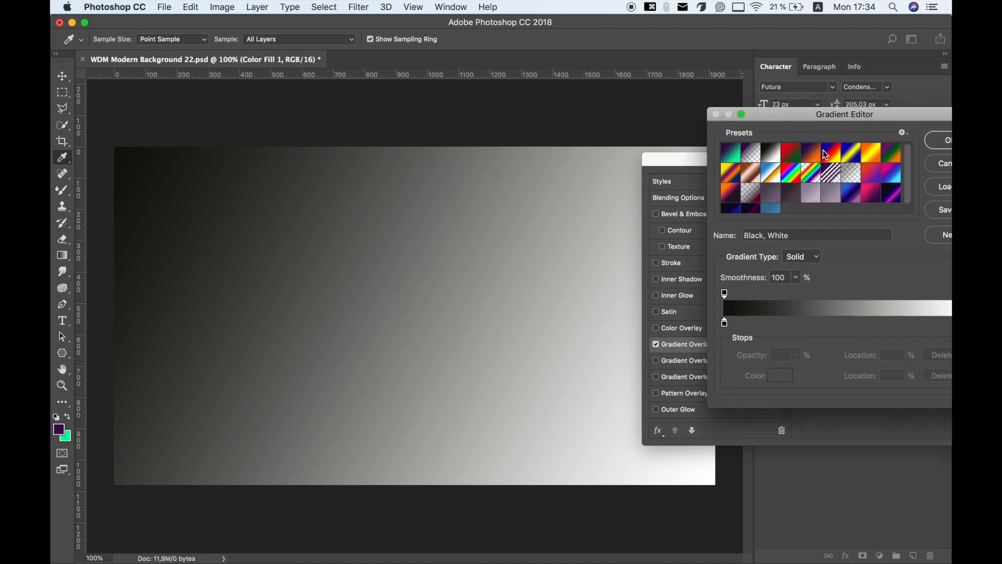
# Set the starting colour stop of the background gradient to orange #fb6138
pyautogui.doubleClick(725, 324)
pyautogui.moveTo(658, 376); pyautogui.dragTo(660, 377)
pyautogui.click(612, 225)
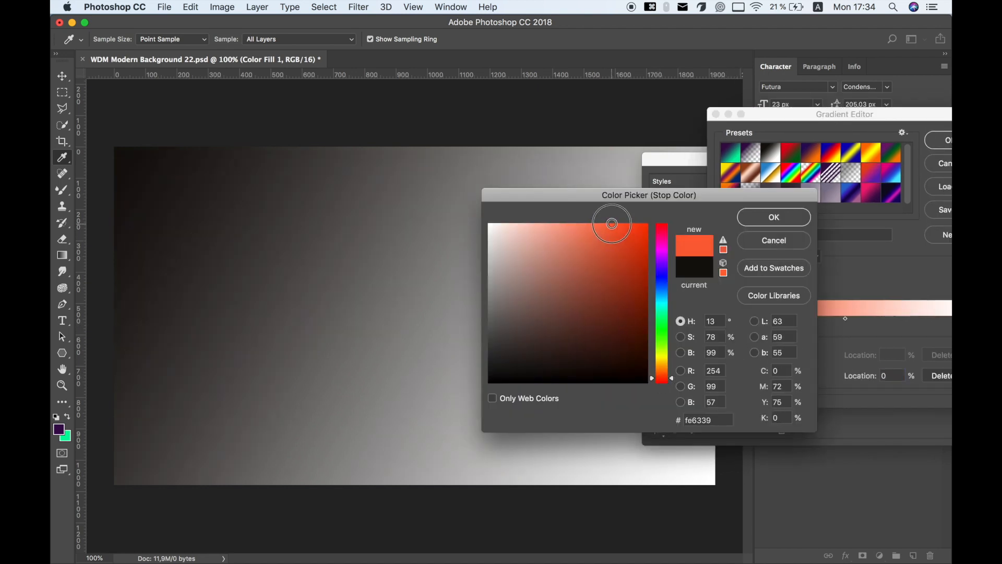
pyautogui.click(612, 226)
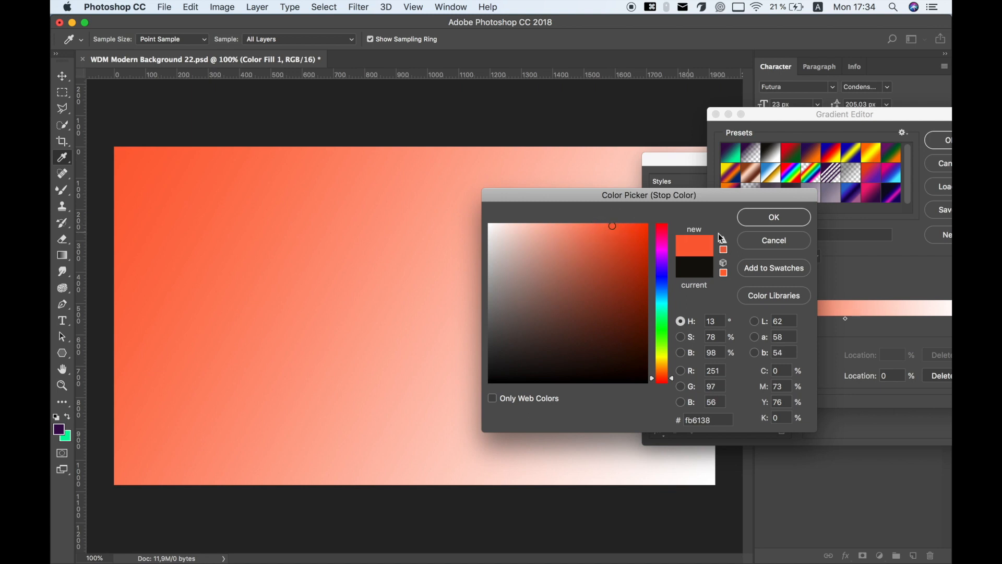
pyautogui.click(774, 217)
# Add a colour stop at 40% of the background gradient and make it pink, about #e01972
pyautogui.moveTo(811, 324); pyautogui.dragTo(823, 326)
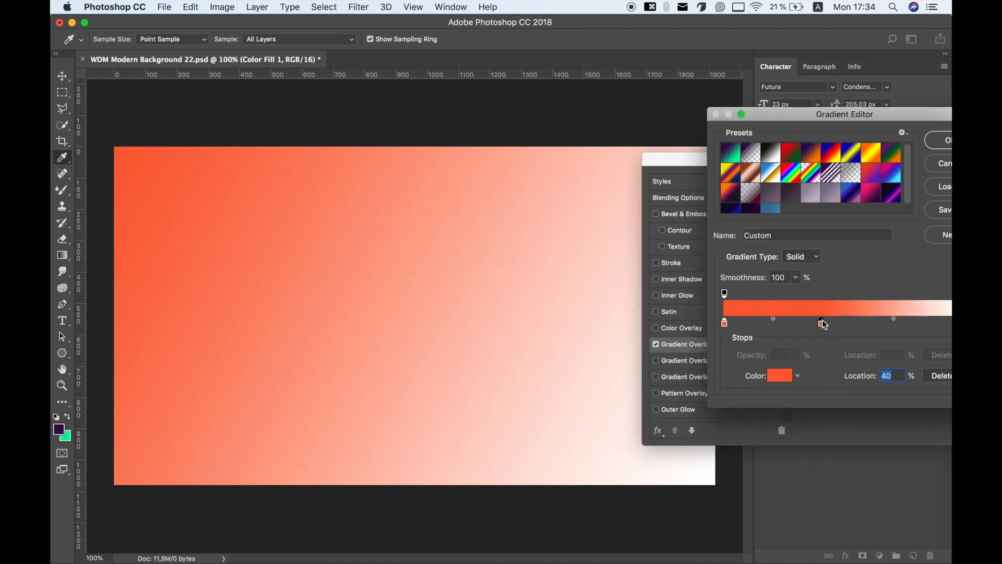
pyautogui.doubleClick(822, 323)
pyautogui.click(668, 238)
pyautogui.moveTo(632, 239); pyautogui.dragTo(634, 245)
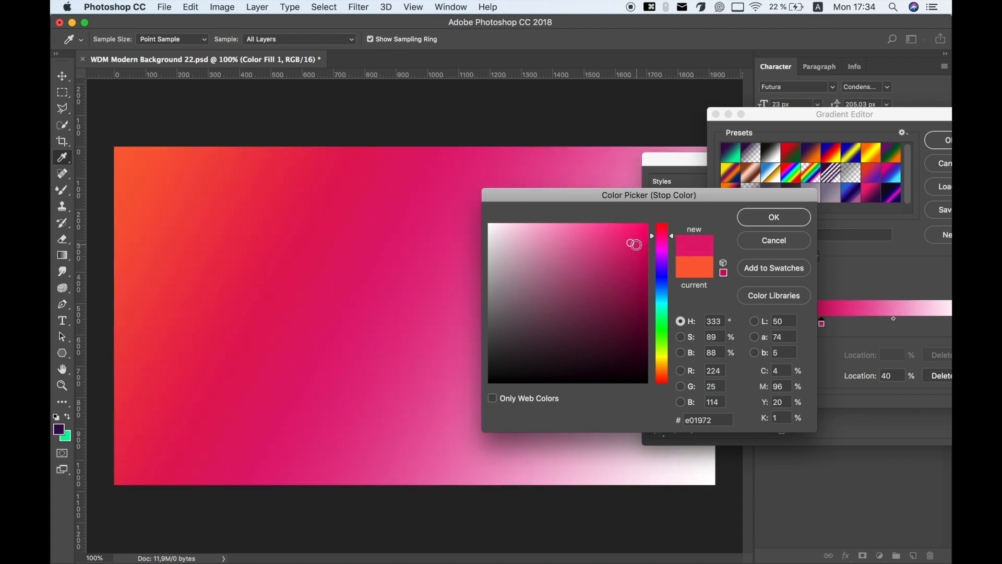
pyautogui.click(777, 226)
# Set the end colour stop of the background gradient to dark purple #2f0743 and apply the gradient overlay
pyautogui.moveTo(835, 115); pyautogui.dragTo(791, 106)
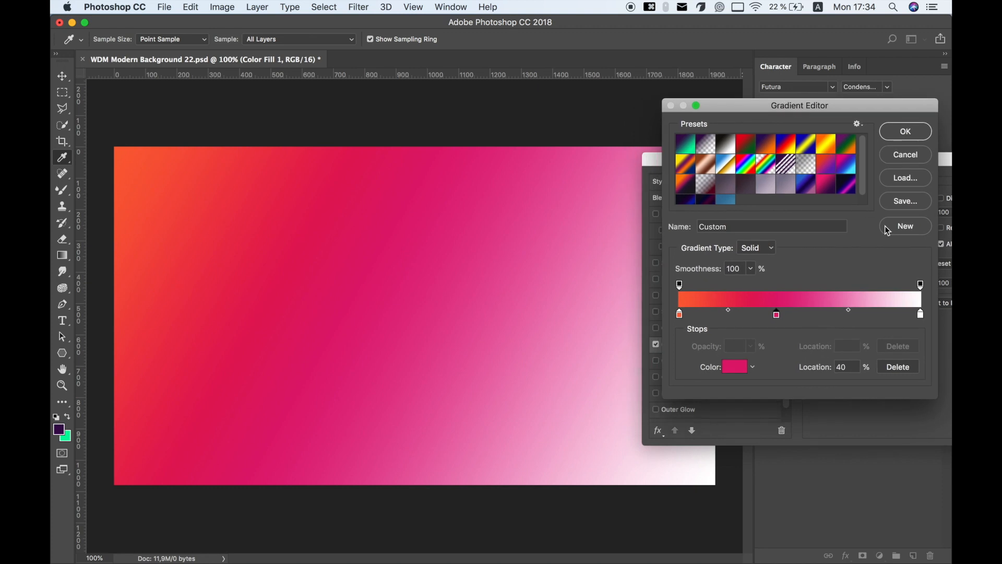
pyautogui.doubleClick(920, 313)
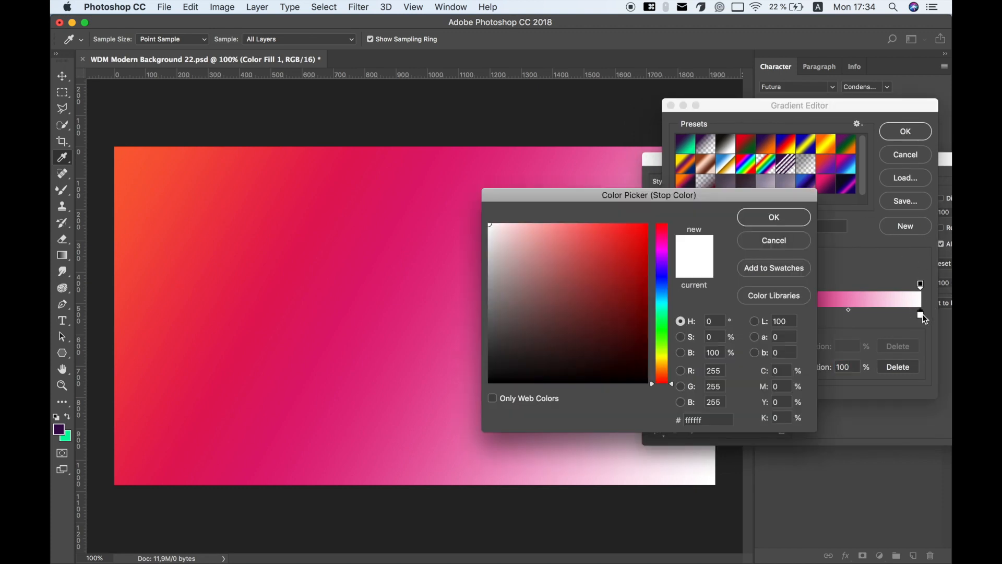
pyautogui.click(670, 259)
pyautogui.moveTo(632, 345); pyautogui.dragTo(630, 340)
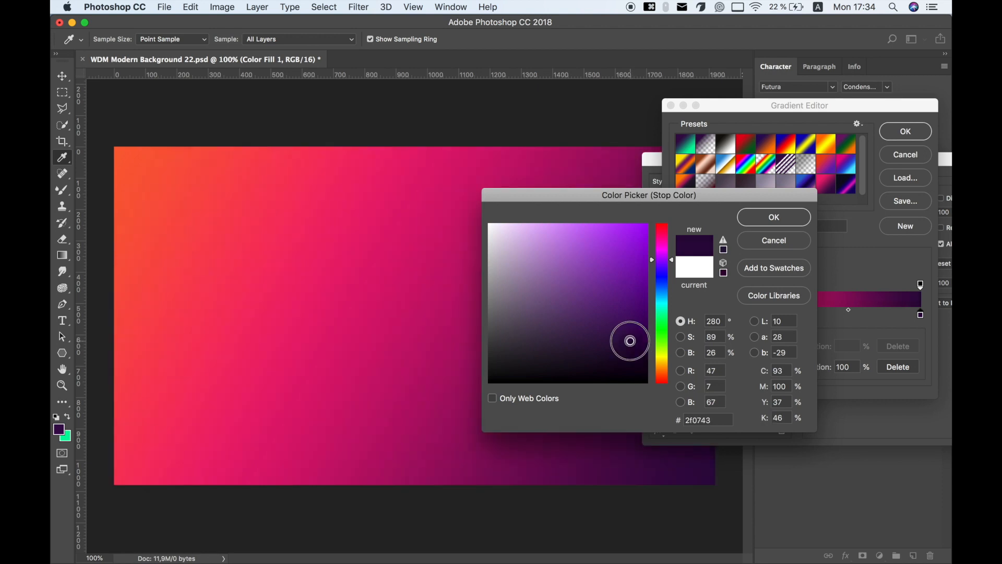
pyautogui.click(774, 218)
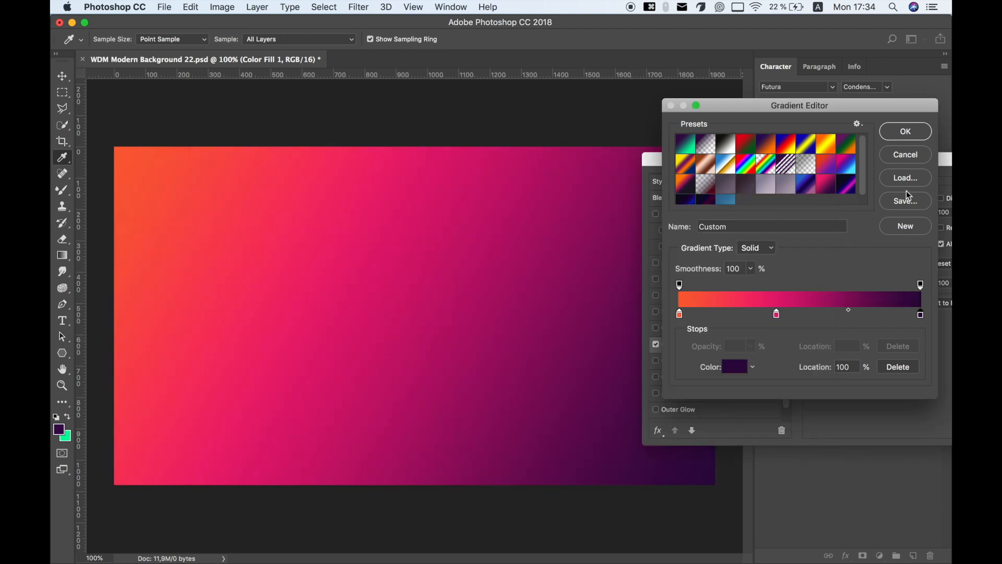
pyautogui.click(915, 134)
pyautogui.moveTo(888, 153); pyautogui.dragTo(757, 154)
pyautogui.click(942, 177)
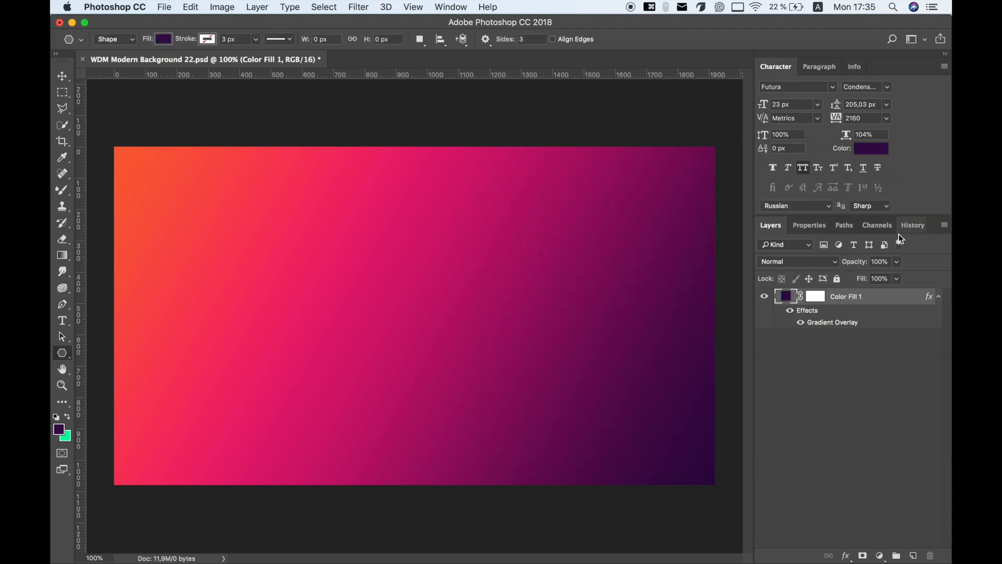
# Add a new empty layer and set the Polygon tool to a 70-sided star with sides indented by 80%
pyautogui.click(914, 556)
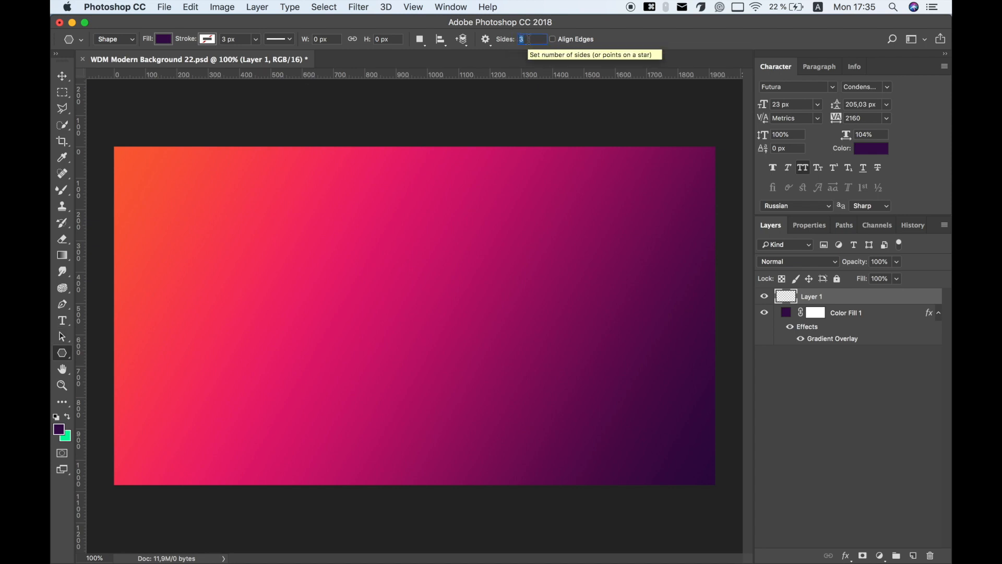
pyautogui.write('70')
pyautogui.press('Return')
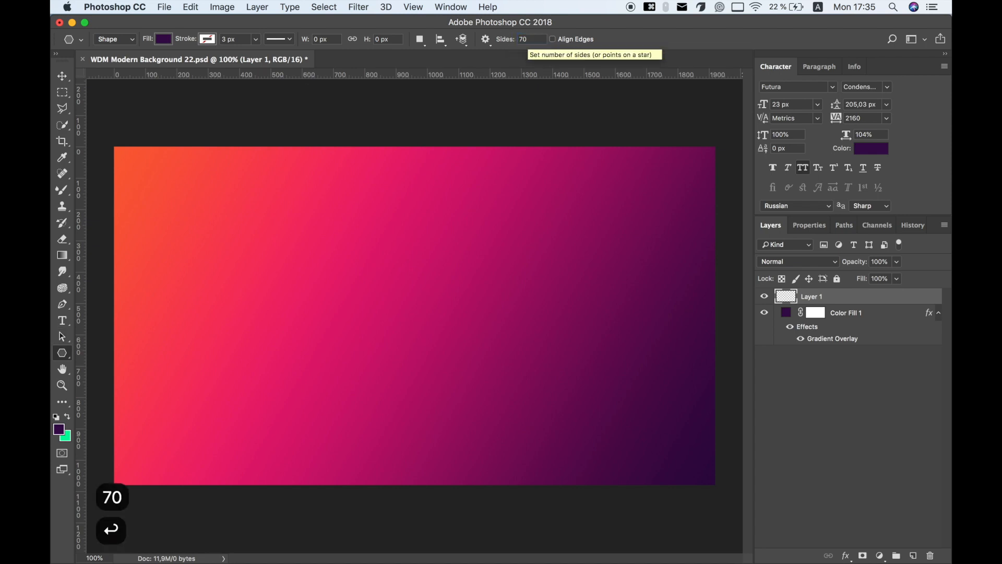
pyautogui.click(485, 40)
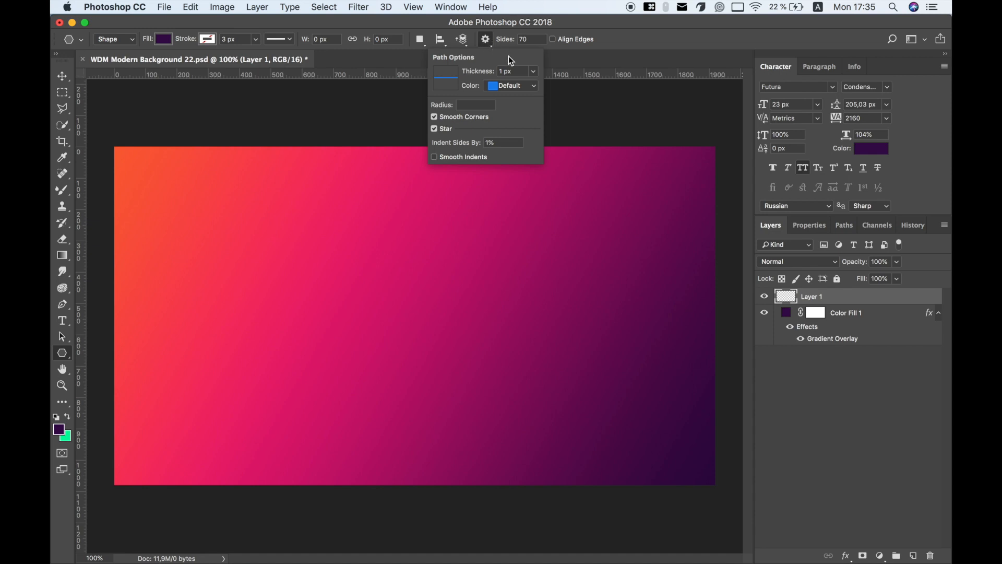
pyautogui.write('80')
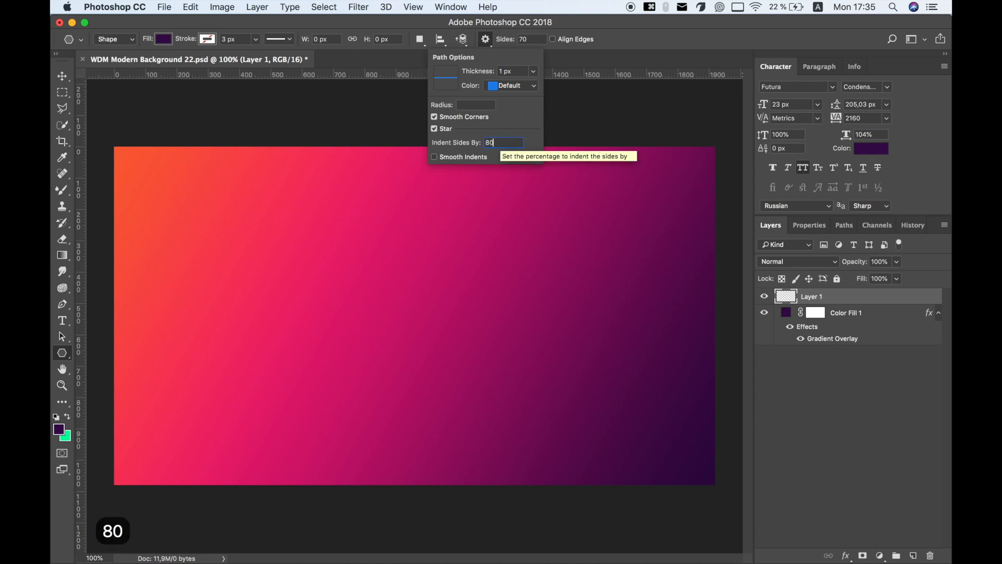
pyautogui.press('Return')
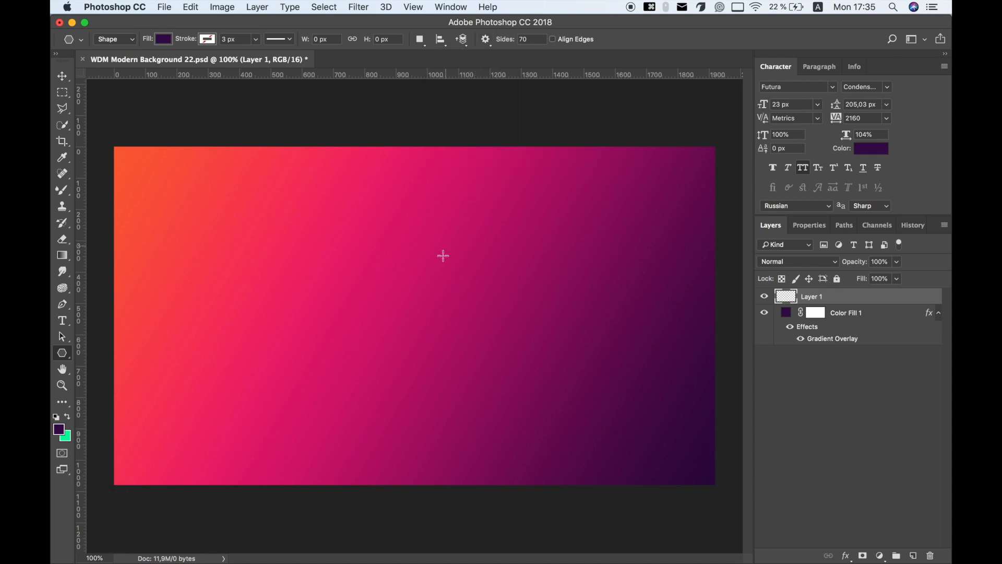
# Draw a many-pointed star about 755 px wide and move it to the centre of the canvas
pyautogui.moveTo(360, 241); pyautogui.dragTo(503, 381)
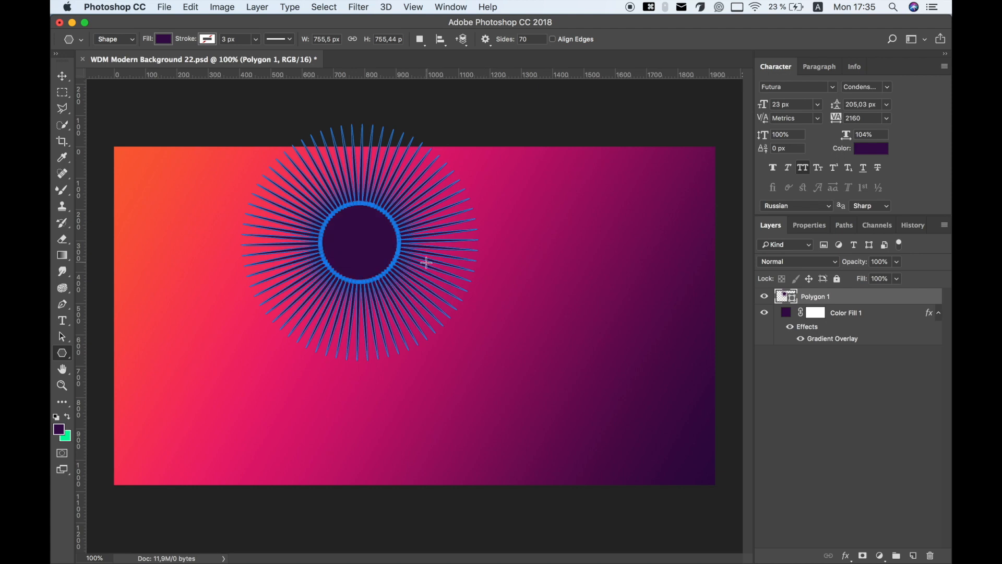
pyautogui.press('v')
pyautogui.moveTo(369, 240); pyautogui.dragTo(420, 303)
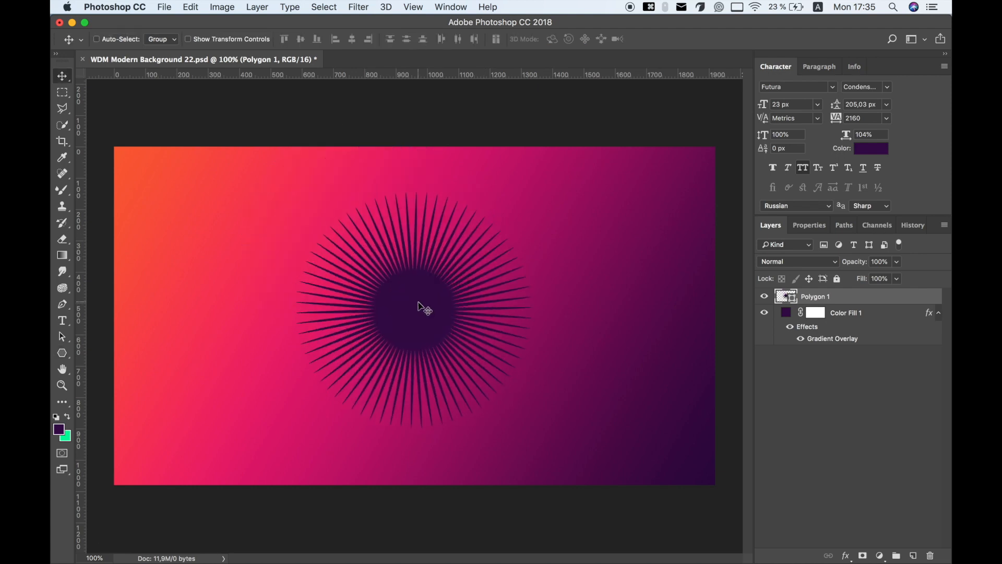
# Copy the layer style of Color Fill 1 and paste it onto the Polygon 1 layer
pyautogui.rightClick(844, 325)
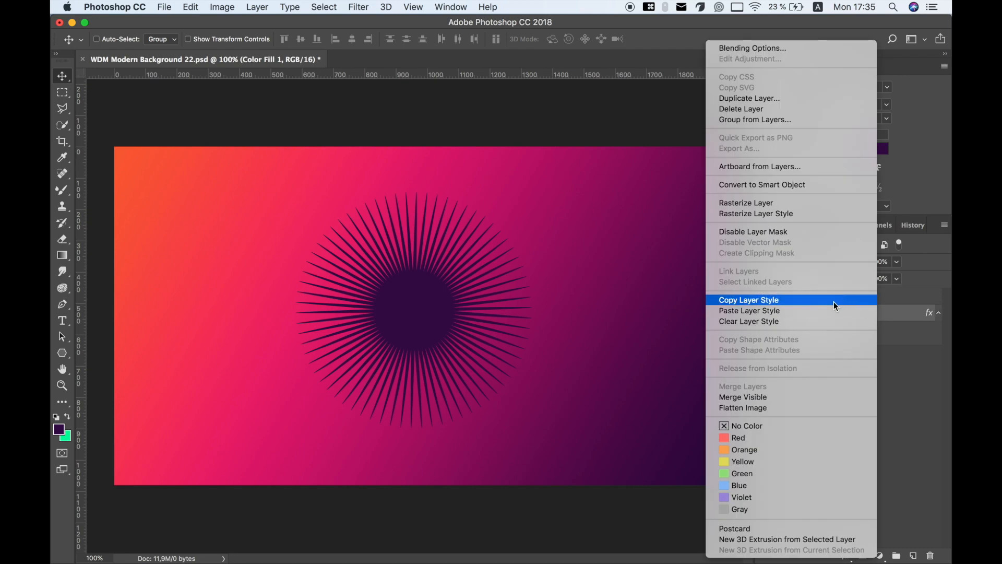
pyautogui.click(834, 301)
pyautogui.rightClick(884, 297)
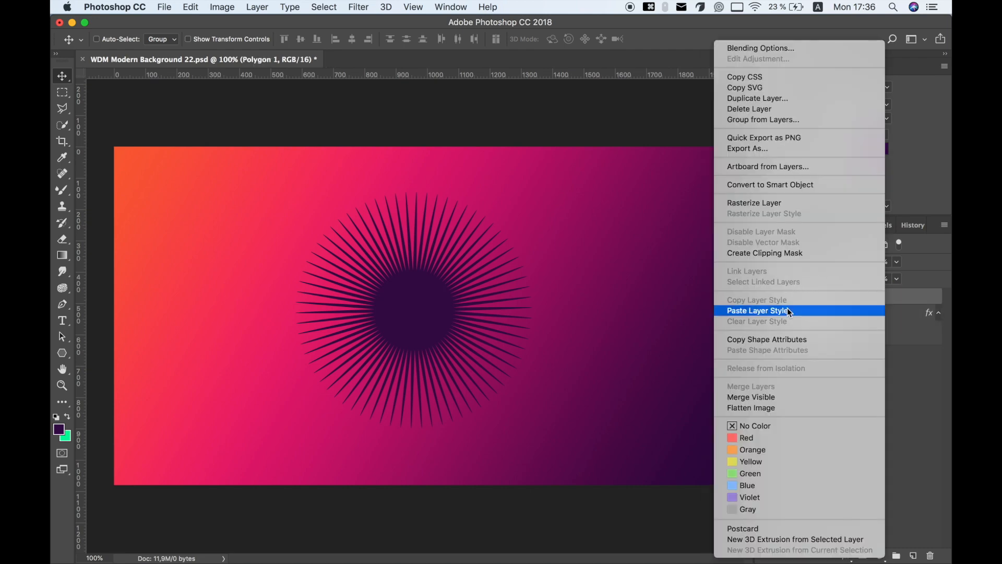
pyautogui.click(758, 311)
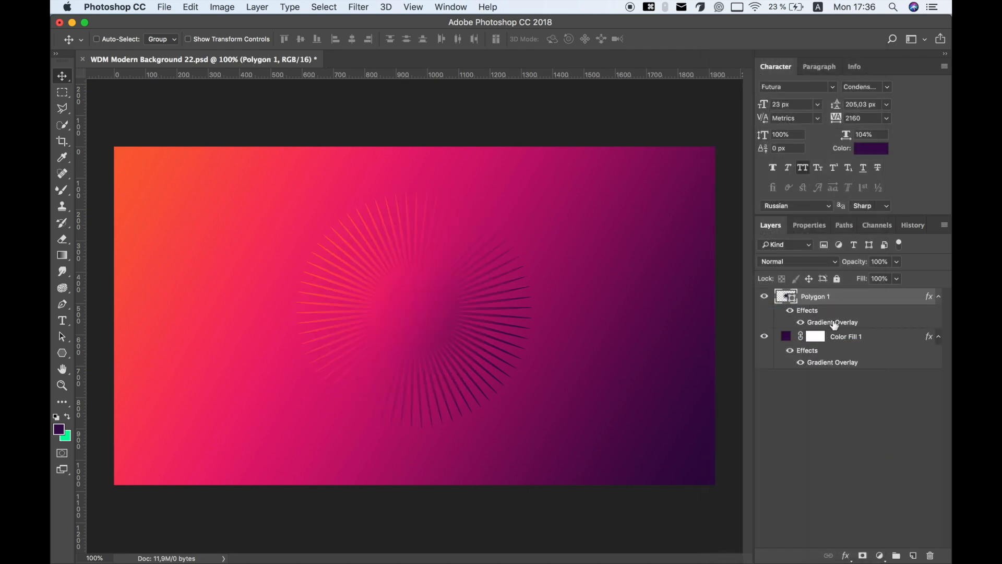
# Change the starting colour stop of the star's gradient overlay to a light yellow-orange
pyautogui.moveTo(550, 132); pyautogui.dragTo(819, 183)
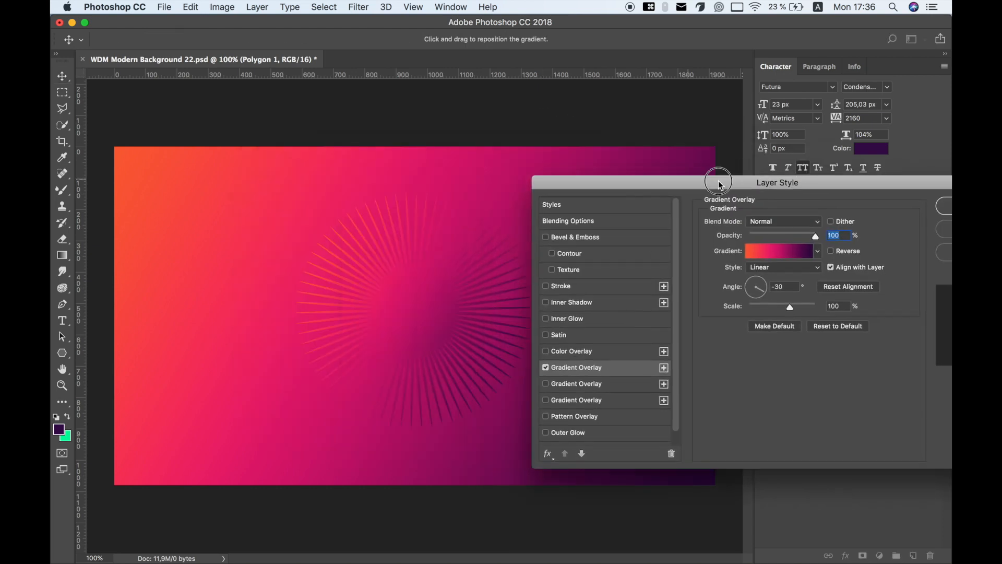
pyautogui.moveTo(719, 183); pyautogui.dragTo(783, 165)
pyautogui.click(842, 236)
pyautogui.doubleClick(680, 315)
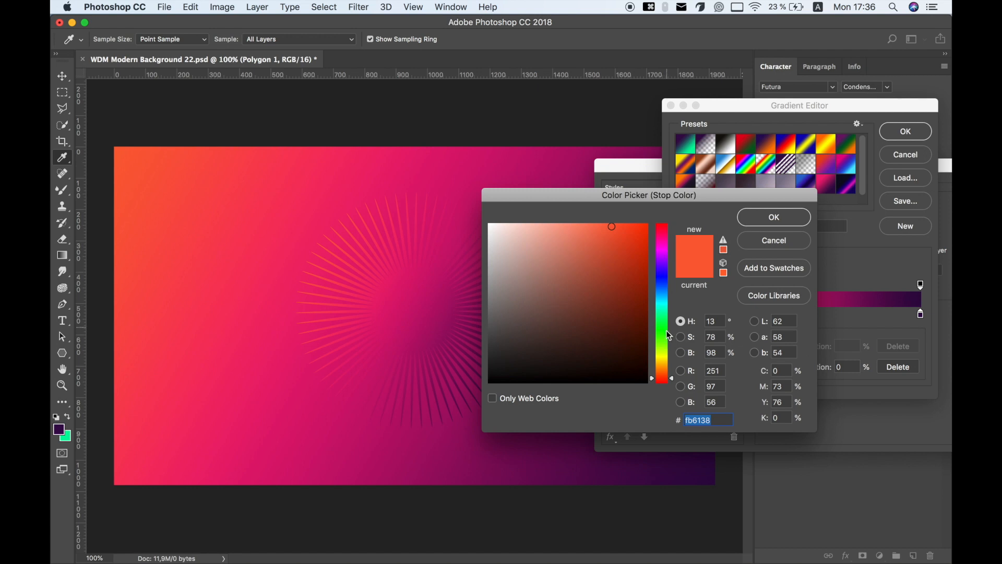
pyautogui.moveTo(661, 375); pyautogui.dragTo(661, 365)
pyautogui.moveTo(586, 230); pyautogui.dragTo(588, 224)
pyautogui.press('Return')
# Set the end colour stop of the star's gradient overlay to very dark purple #180430 and accept the gradient
pyautogui.doubleClick(921, 315)
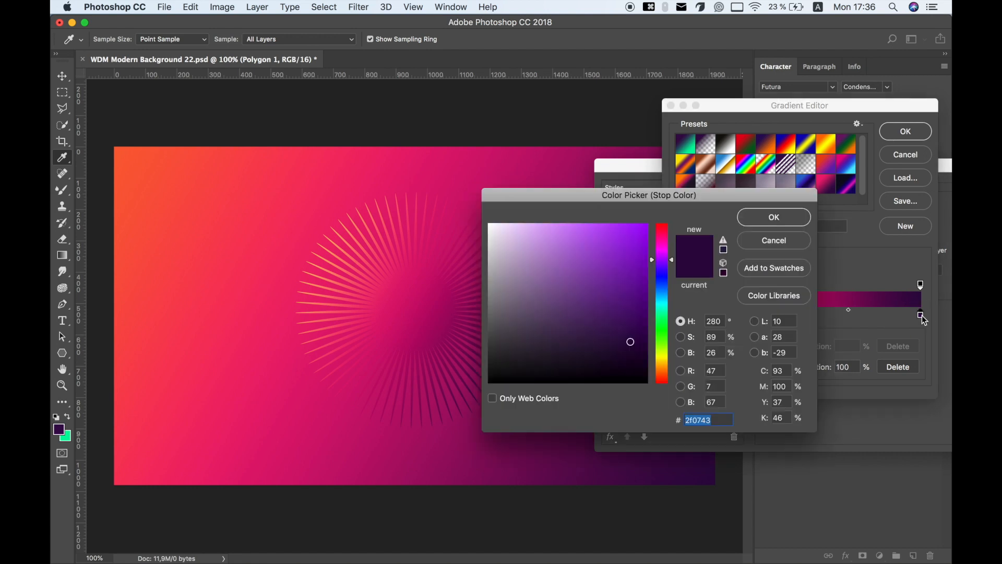
pyautogui.moveTo(631, 345); pyautogui.dragTo(633, 353)
pyautogui.moveTo(661, 264); pyautogui.dragTo(664, 269)
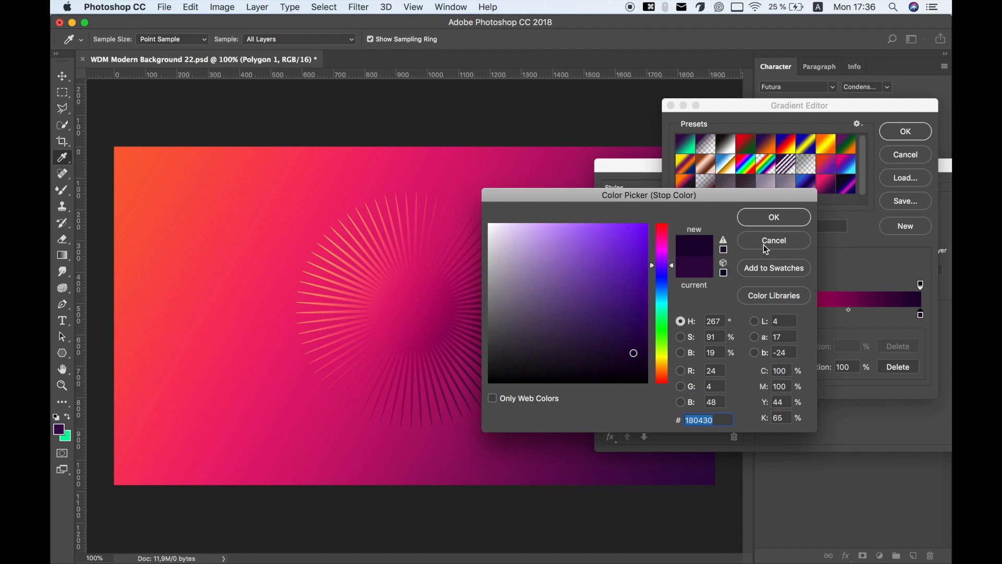
pyautogui.click(768, 221)
pyautogui.click(903, 133)
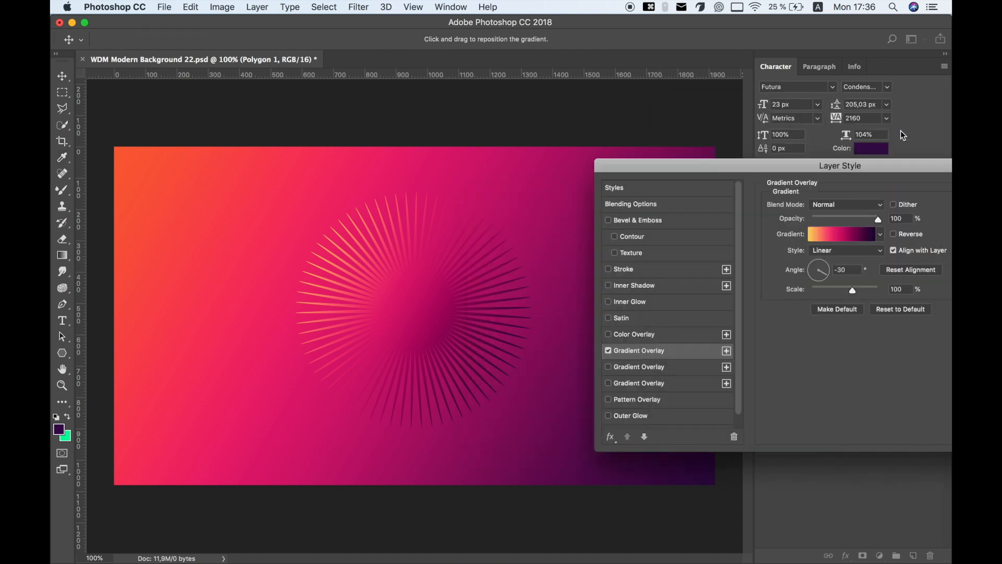
# Give the star a black inner shadow with Vivid Light blend mode at 40% opacity and apply the layer style
pyautogui.click(672, 288)
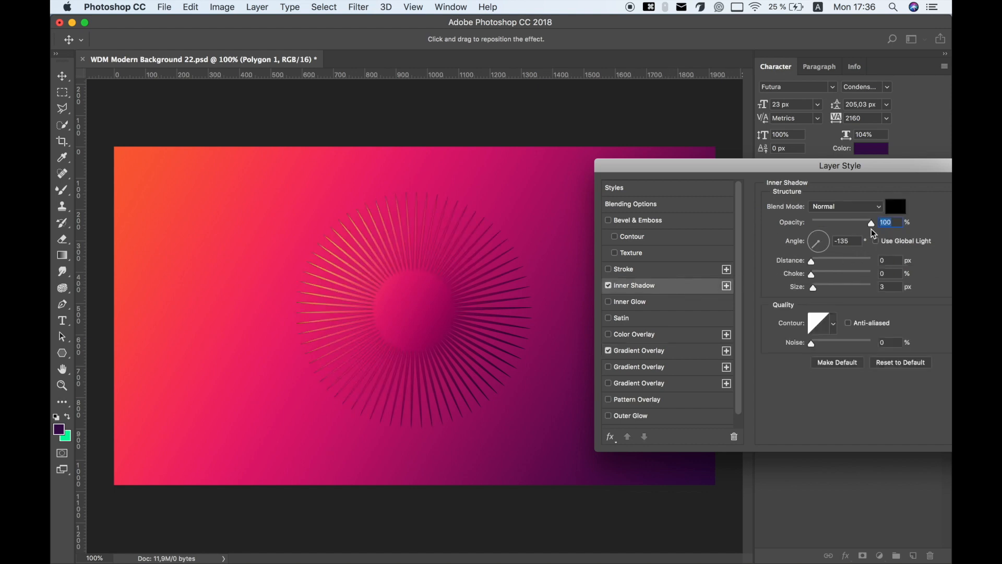
pyautogui.click(842, 223)
pyautogui.moveTo(842, 224); pyautogui.dragTo(838, 225)
pyautogui.click(876, 208)
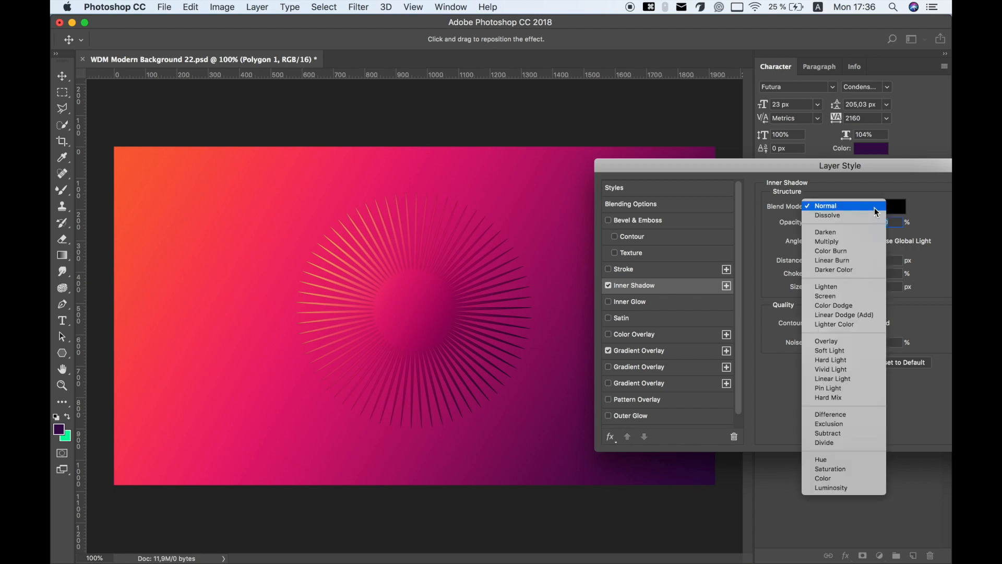
pyautogui.click(847, 369)
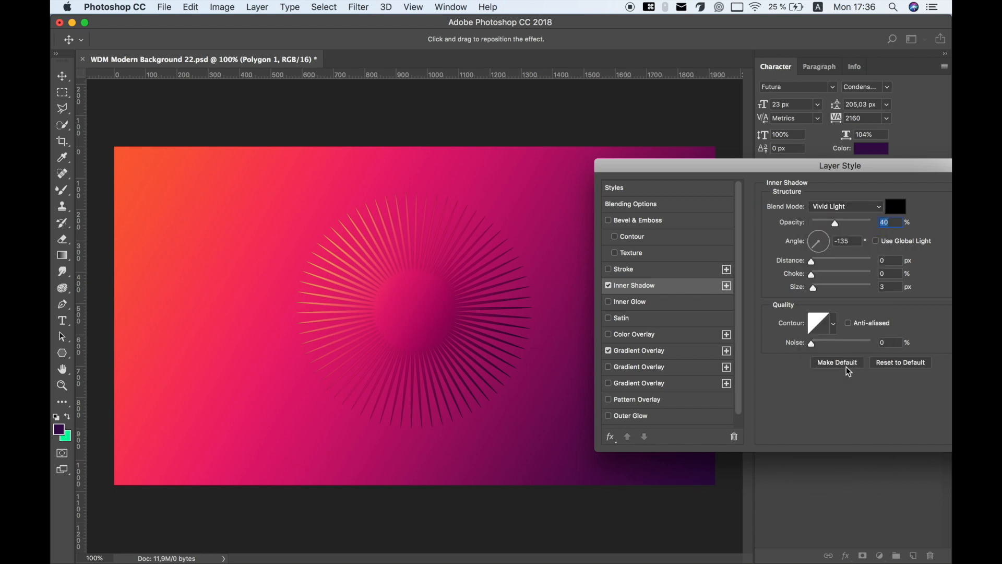
pyautogui.moveTo(890, 172); pyautogui.dragTo(831, 167)
pyautogui.moveTo(907, 180); pyautogui.dragTo(858, 179)
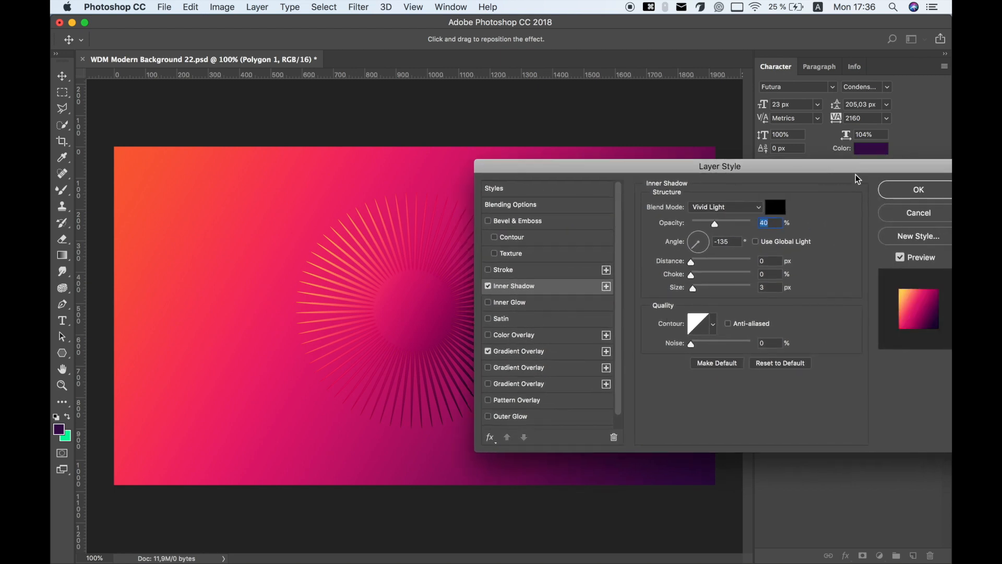
pyautogui.click(905, 191)
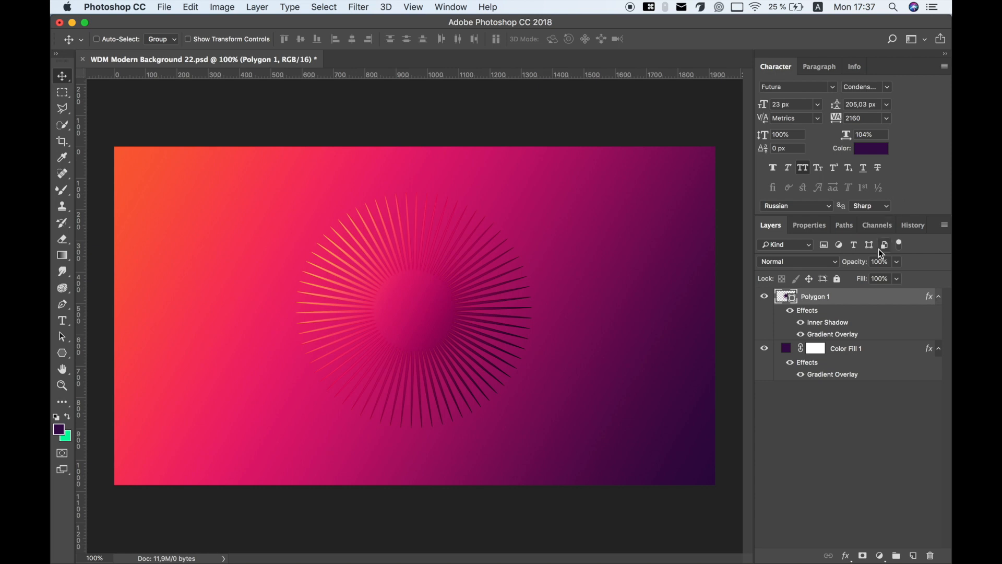
# Add an empty layer above the star, rasterize the layer style of Polygon 1, and make the empty layer active
pyautogui.click(913, 556)
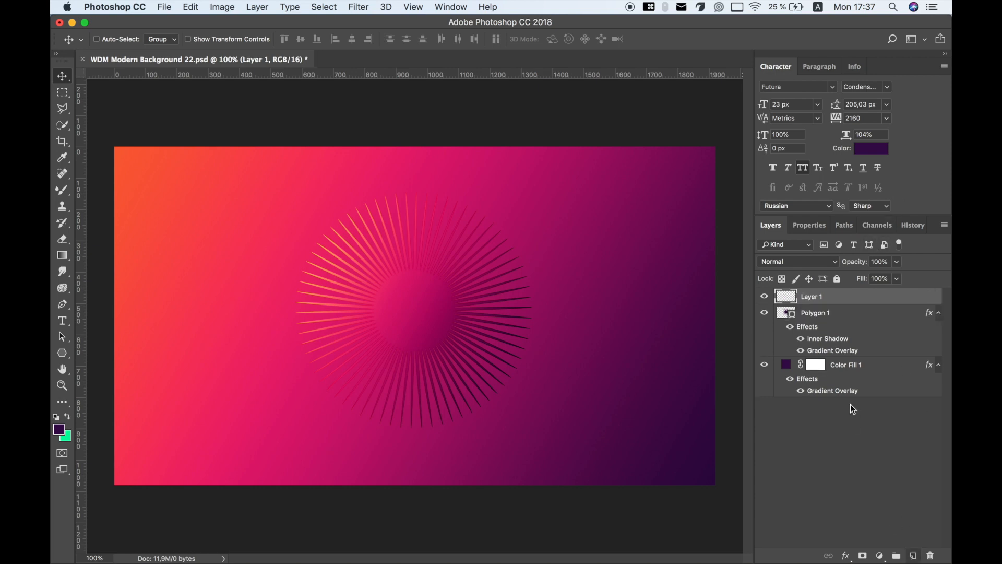
pyautogui.click(824, 316)
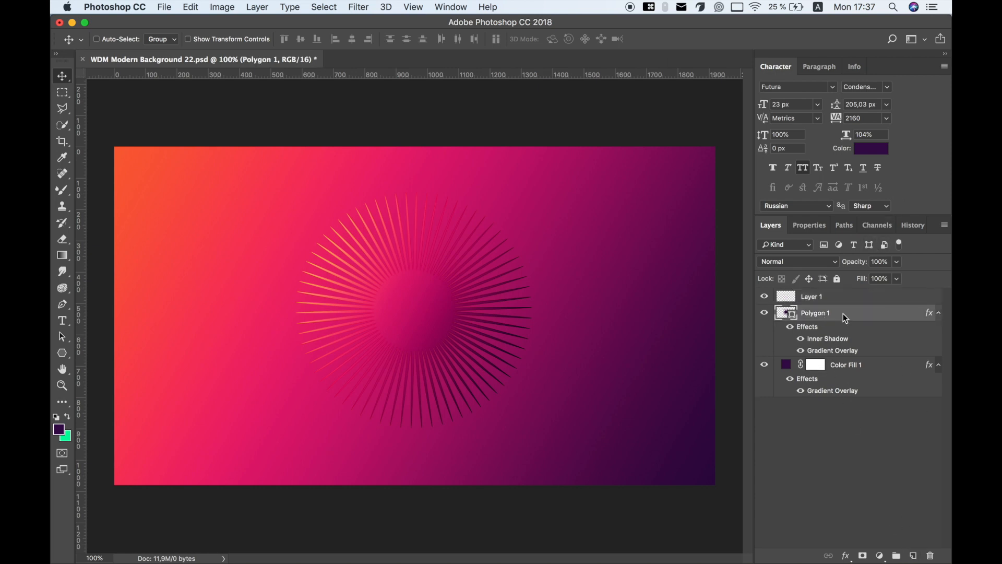
pyautogui.rightClick(843, 313)
pyautogui.click(766, 214)
pyautogui.click(821, 301)
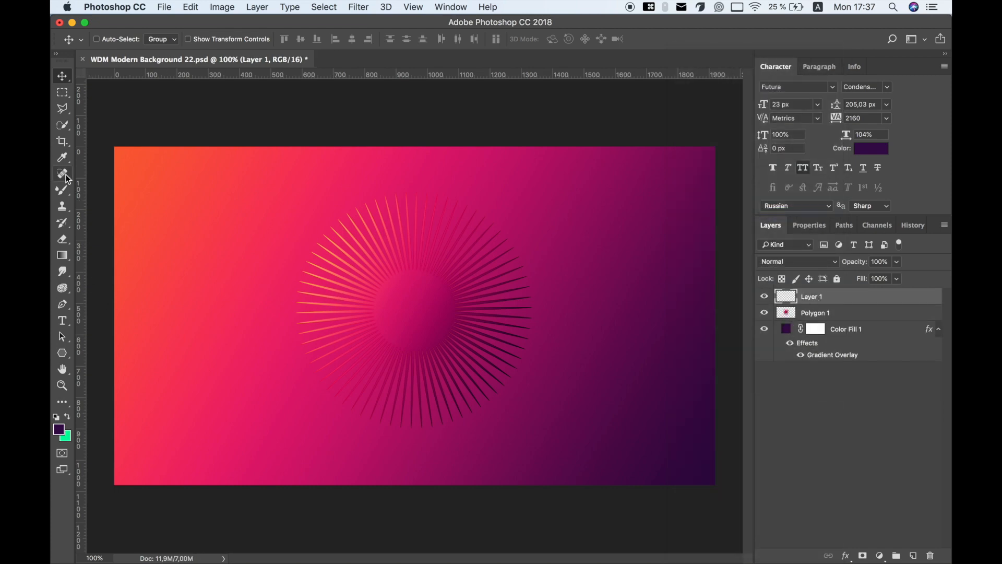
# Choose the Mixer Brush tool with the Dry, Heavy Load blending preset
pyautogui.moveTo(62, 190)
pyautogui.mouseDown()
pyautogui.moveTo(105, 201)
pyautogui.moveTo(103, 228)
pyautogui.mouseUp()
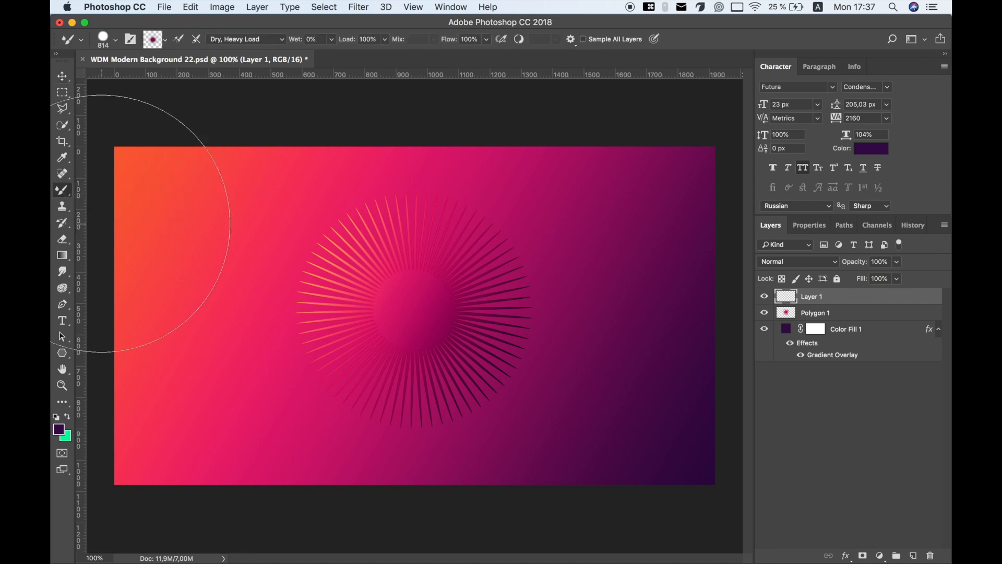
pyautogui.click(282, 38)
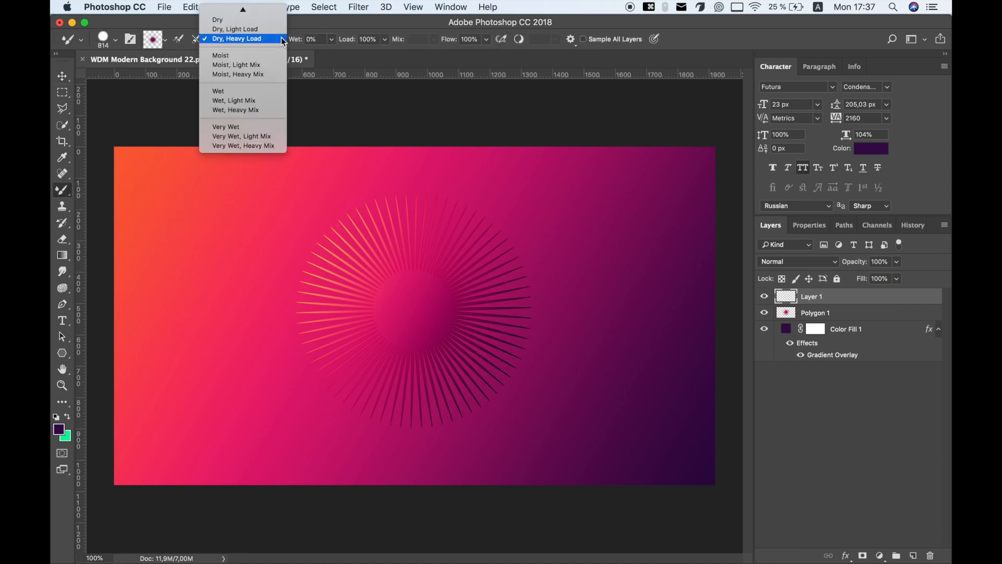
pyautogui.click(249, 39)
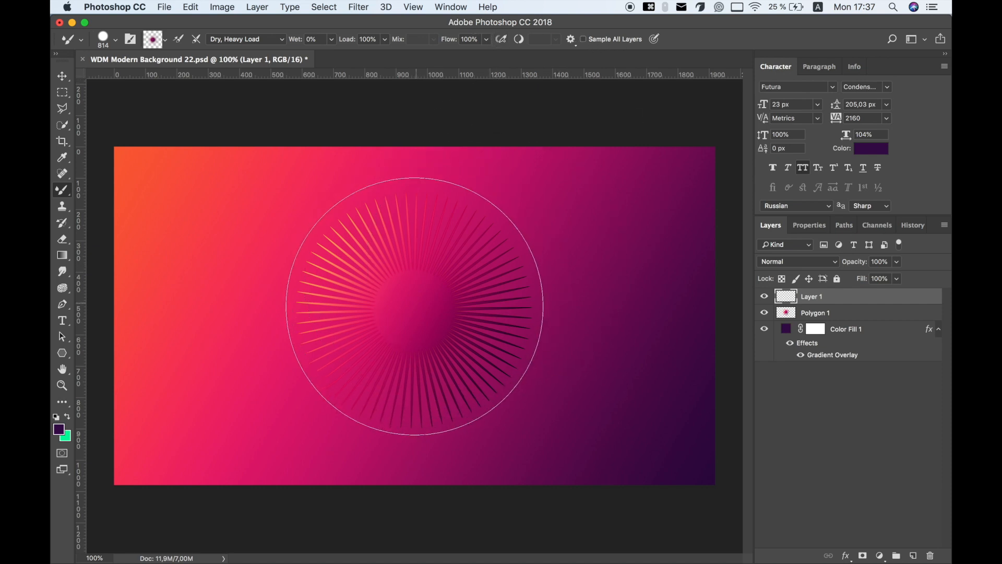
# Load the Mixer Brush with the star sampled at its centre from Polygon 1, and hide that layer
pyautogui.click(771, 312)
pyautogui.keyDown('alt'); pyautogui.click(417, 310); pyautogui.keyUp('alt')
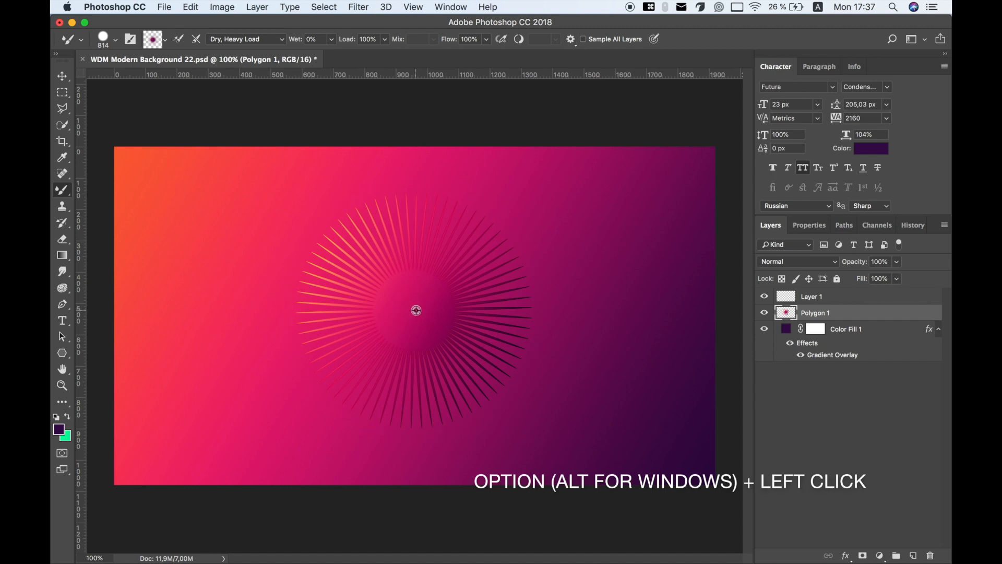
pyautogui.click(764, 312)
# Paint thick, winding, overlapping tube strokes with the loaded star brush on Layer 1, filling most of the canvas
pyautogui.click(839, 297)
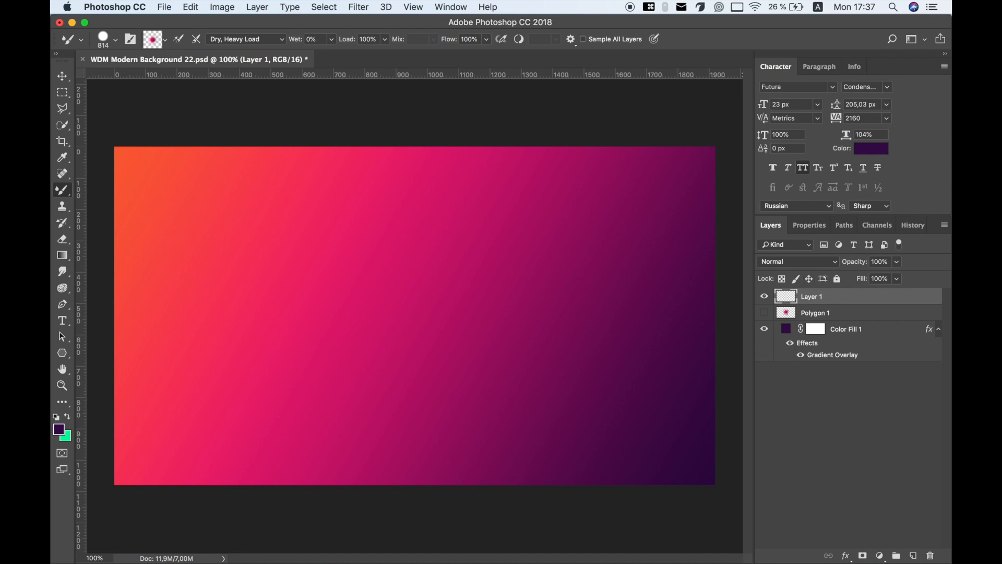
pyautogui.click(598, 217)
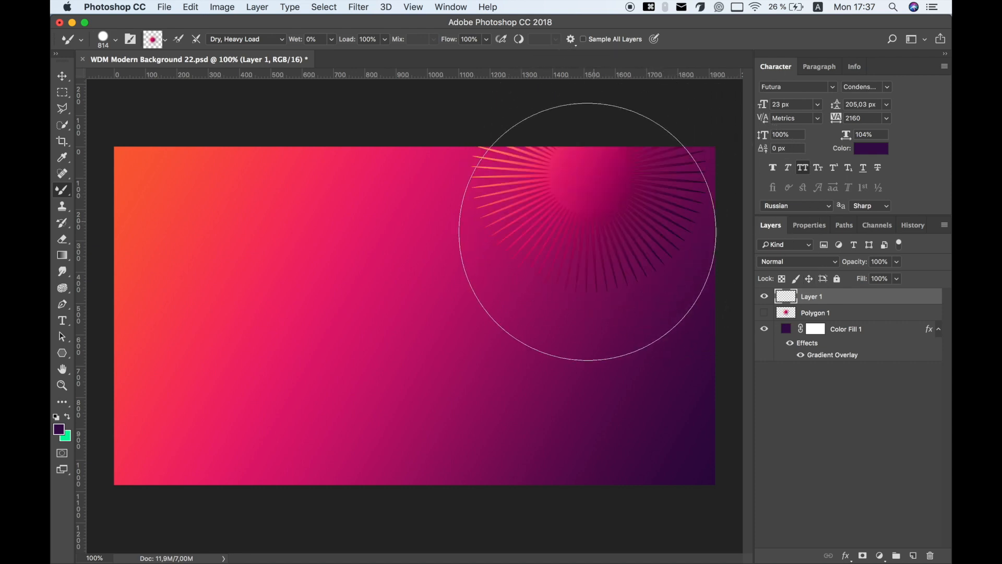
pyautogui.moveTo(424, 355)
pyautogui.mouseDown()
pyautogui.moveTo(526, 363)
pyautogui.moveTo(617, 345)
pyautogui.moveTo(683, 391)
pyautogui.moveTo(820, 454)
pyautogui.mouseUp()
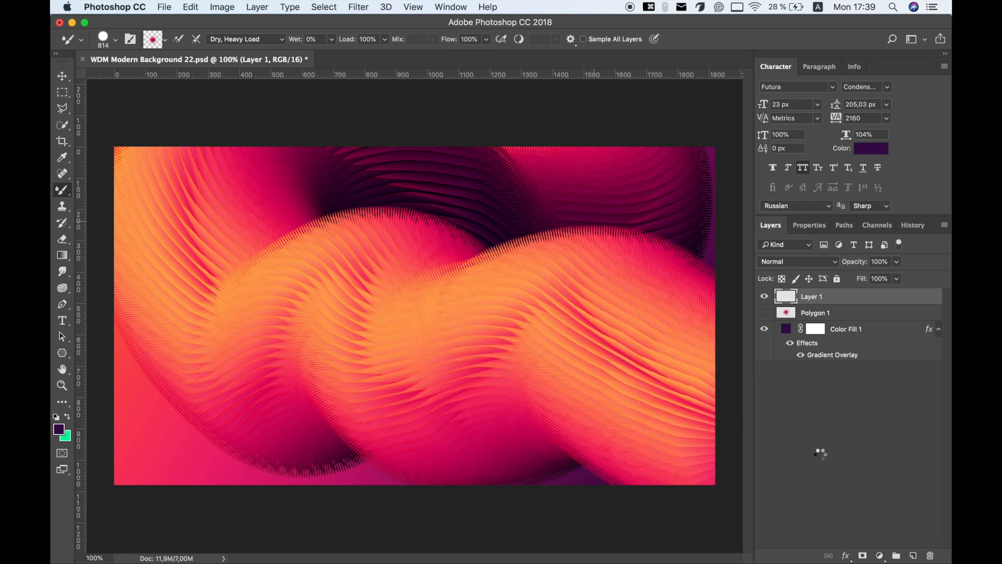
# Add a Brightness/Contrast adjustment layer above Layer 1 and raise its contrast slightly
pyautogui.press('t')
pyautogui.click(880, 555)
pyautogui.click(895, 356)
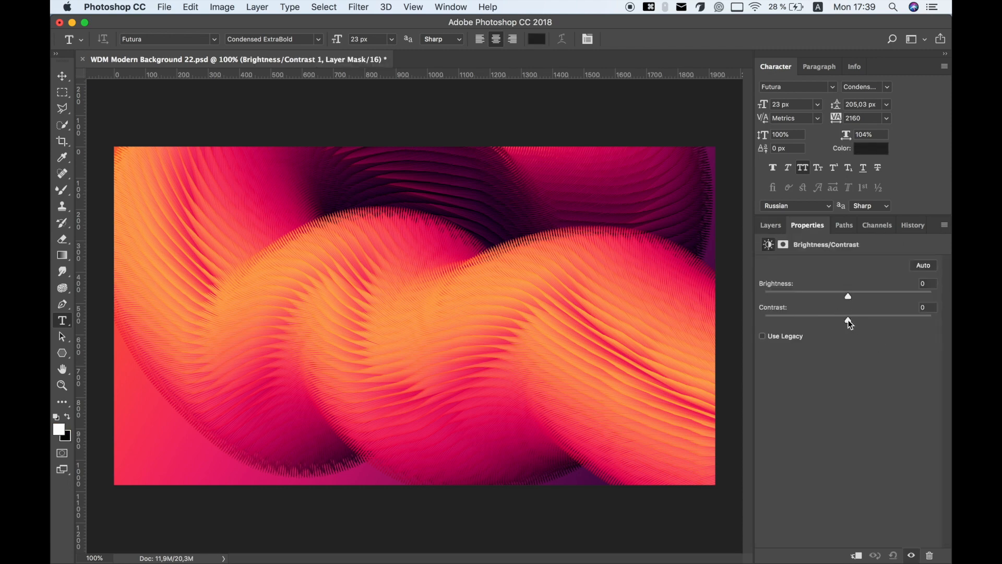
pyautogui.moveTo(855, 324); pyautogui.dragTo(876, 323)
pyautogui.click(771, 225)
pyautogui.click(879, 301)
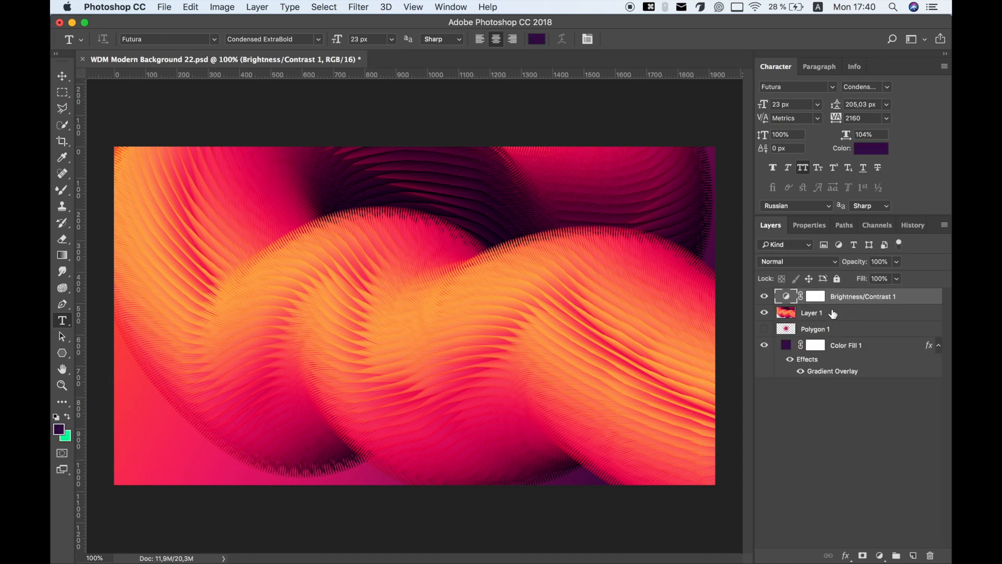
# Add the text "Abstract" across the middle of the canvas
pyautogui.click(396, 305)
pyautogui.write('abstract')
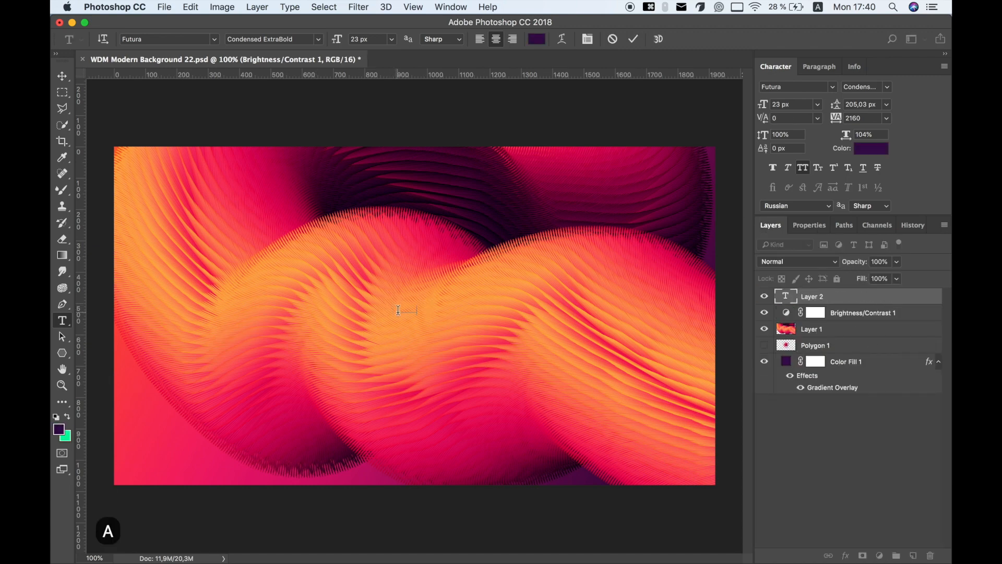
pyautogui.hotkey('shift', 'Right')
# Colour the letter R of the Abstract title white
pyautogui.click(537, 39)
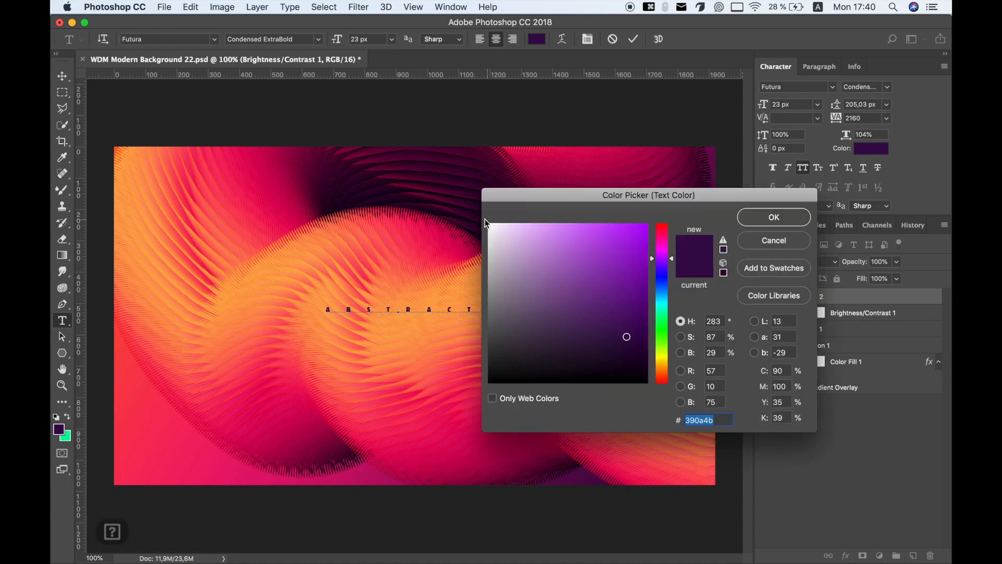
pyautogui.click(488, 224)
pyautogui.press('Return')
pyautogui.click(411, 313)
pyautogui.hotkey('shift', 'Right')
pyautogui.click(871, 149)
pyautogui.moveTo(512, 246); pyautogui.dragTo(479, 208)
pyautogui.press('Return')
# Colour the last T and the first A of the title white, and commit the text
pyautogui.moveTo(468, 311); pyautogui.dragTo(478, 312)
pyautogui.click(871, 149)
pyautogui.moveTo(512, 246); pyautogui.dragTo(484, 200)
pyautogui.press('Return')
pyautogui.moveTo(326, 312); pyautogui.dragTo(340, 312)
pyautogui.click(871, 148)
pyautogui.moveTo(501, 240); pyautogui.dragTo(483, 213)
pyautogui.click(787, 215)
pyautogui.press('super+Return')
# Set the title to 261 px with -100 tracking, and colour its letters AC very dark purple
pyautogui.moveTo(763, 104); pyautogui.dragTo(838, 124)
pyautogui.moveTo(438, 308); pyautogui.dragTo(507, 308)
pyautogui.click(870, 149)
pyautogui.click(472, 175)
pyautogui.click(754, 221)
# Colour the letters BST of the title very dark purple and centre the title on the canvas
pyautogui.moveTo(296, 308); pyautogui.dragTo(392, 308)
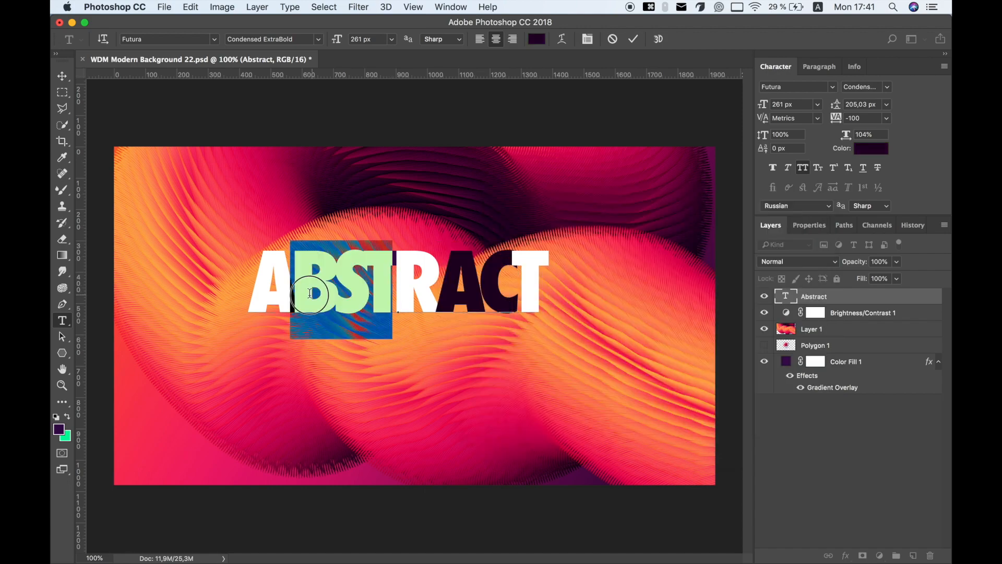
pyautogui.click(870, 149)
pyautogui.click(472, 176)
pyautogui.click(780, 216)
pyautogui.press('super+Return')
pyautogui.press('v')
pyautogui.moveTo(464, 295); pyautogui.dragTo(477, 324)
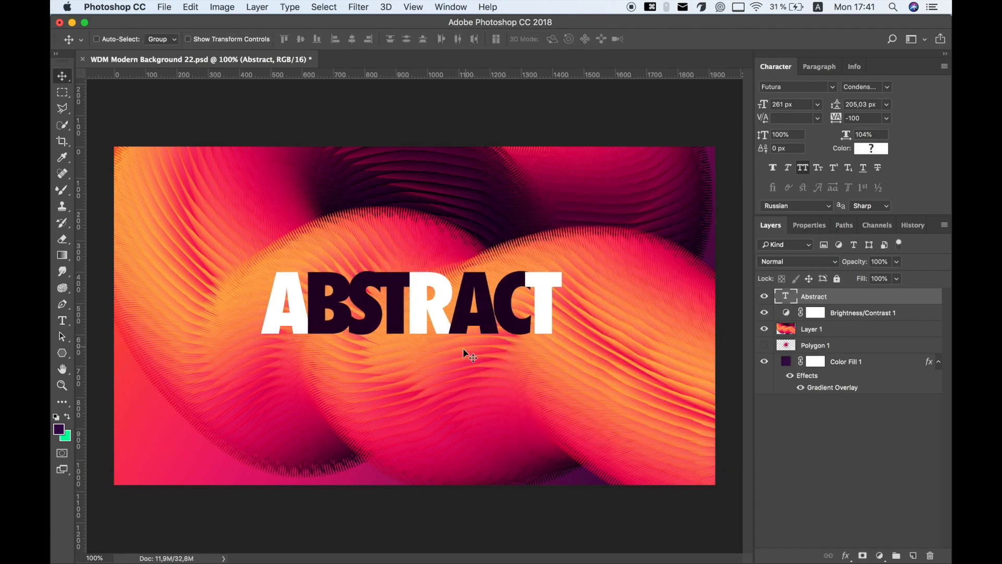
# Add the text "creativebacground" below the title and colour it white
pyautogui.press('t')
pyautogui.click(425, 365)
pyautogui.write('creativebacground')
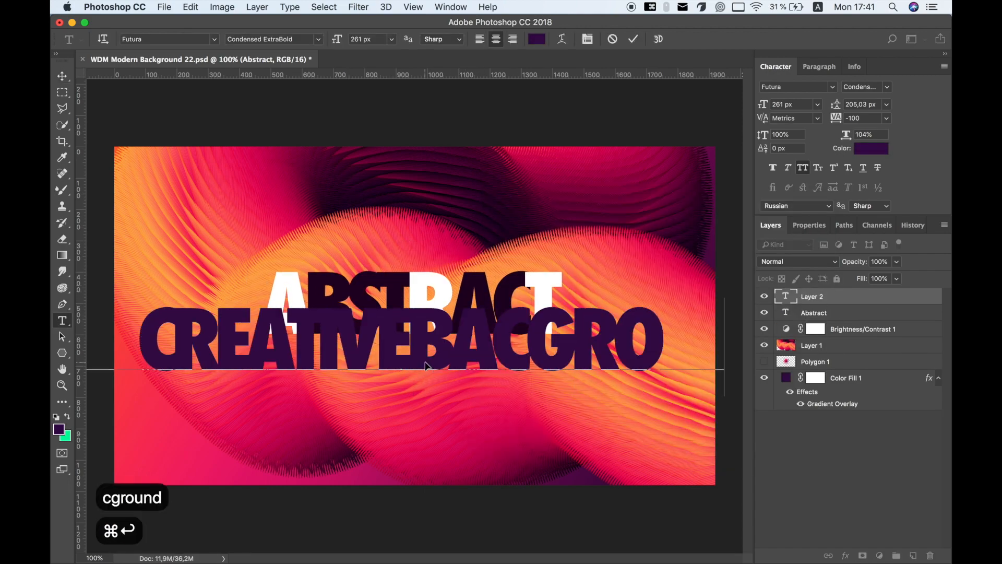
pyautogui.press('super+Return')
pyautogui.click(871, 148)
pyautogui.click(492, 225)
pyautogui.click(785, 217)
# Set the subtitle to 21 px with 1960 tracking and align it just beneath the title
pyautogui.moveTo(764, 107); pyautogui.dragTo(663, 108)
pyautogui.moveTo(837, 118); pyautogui.dragTo(865, 118)
pyautogui.moveTo(763, 108); pyautogui.dragTo(757, 108)
pyautogui.moveTo(839, 123); pyautogui.dragTo(864, 124)
pyautogui.press('v')
pyautogui.moveTo(515, 338); pyautogui.dragTo(516, 323)
pyautogui.moveTo(837, 123); pyautogui.dragTo(839, 123)
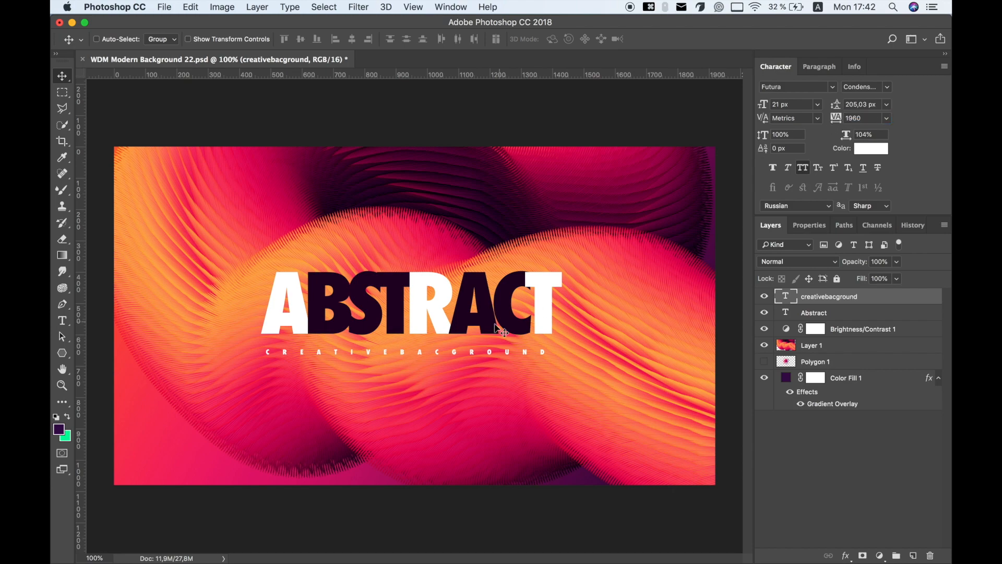
# Colour the "bacground" part of the subtitle very dark purple and commit the text
pyautogui.press('t')
pyautogui.moveTo(554, 352); pyautogui.dragTo(400, 352)
pyautogui.click(871, 149)
pyautogui.click(467, 314)
pyautogui.click(768, 214)
pyautogui.press('super+Return')
pyautogui.press('v')
# Place the header file into the document, centred near the canvas's upper edge at X 960 px, Y 130 px
pyautogui.click(165, 7)
pyautogui.click(202, 247)
pyautogui.doubleClick(382, 112)
pyautogui.moveTo(471, 316); pyautogui.dragTo(470, 188)
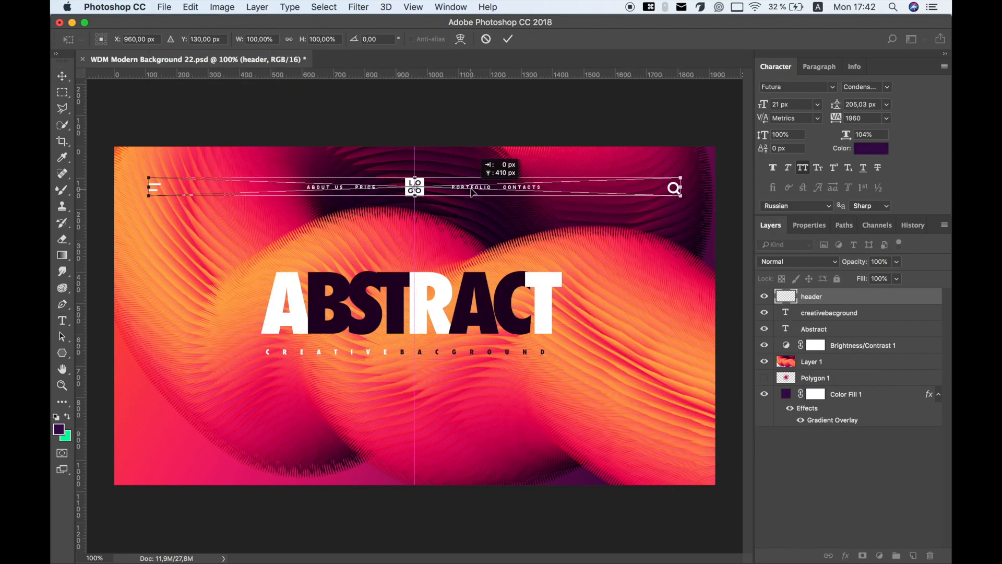
pyautogui.press('Return')
# Place the btn file into the document below the subtitle, at X 959.50 px, Y 903 px
pyautogui.click(164, 8)
pyautogui.click(201, 247)
pyautogui.doubleClick(361, 99)
pyautogui.moveTo(445, 235); pyautogui.dragTo(444, 425)
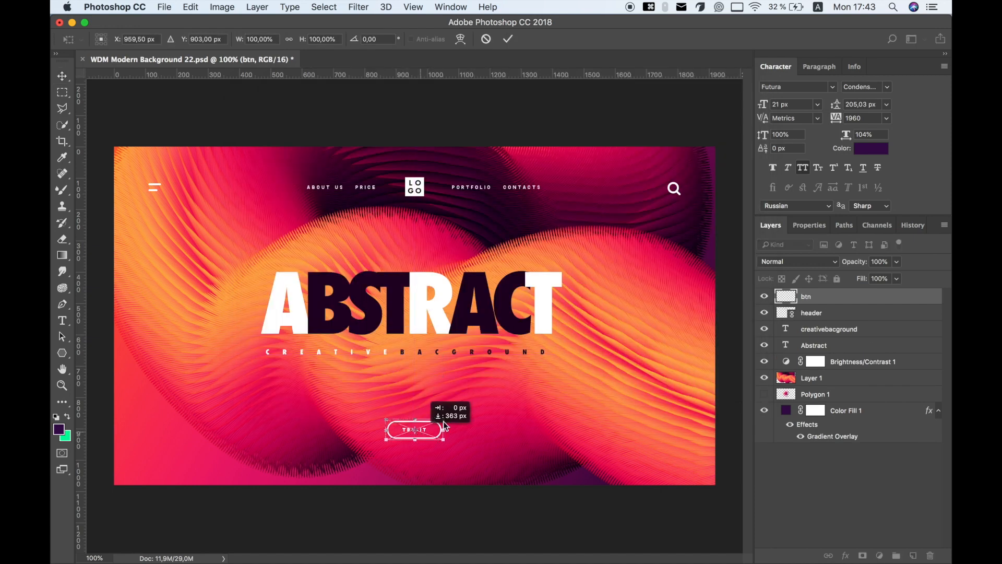
pyautogui.press('Return')
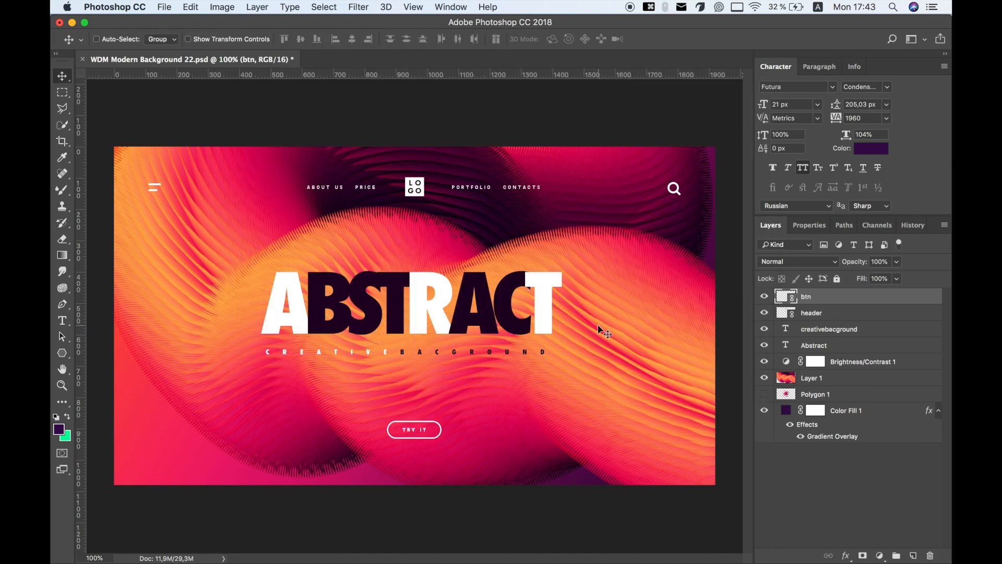